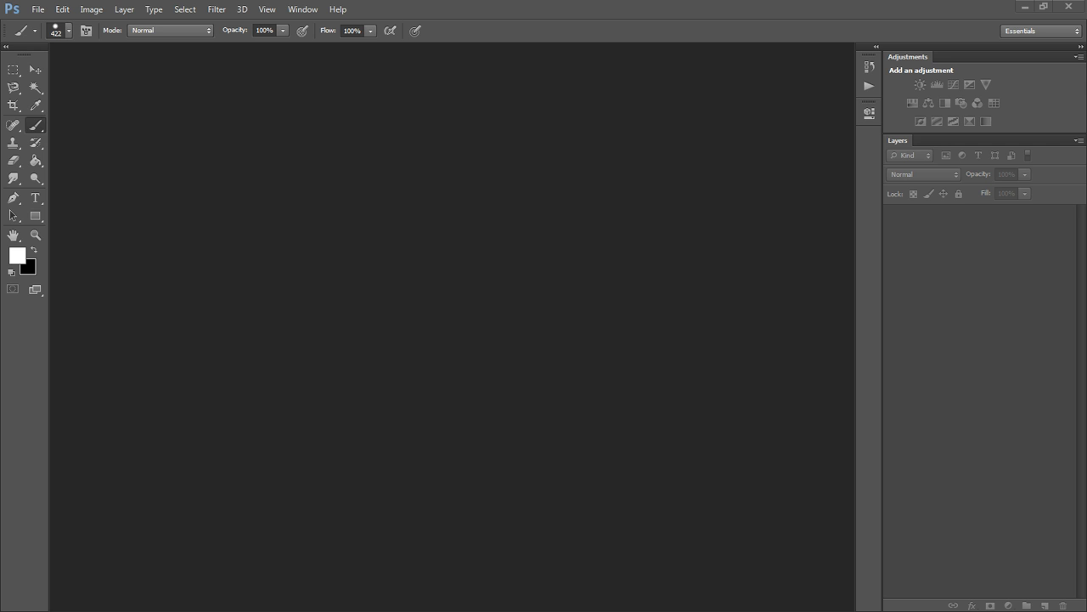
Open Apple (3).jpg with the black-and-white Apple (4) image placed over it, and toggle the placed layer's visibility to compare them.
drag(464, 237, 510, 341)
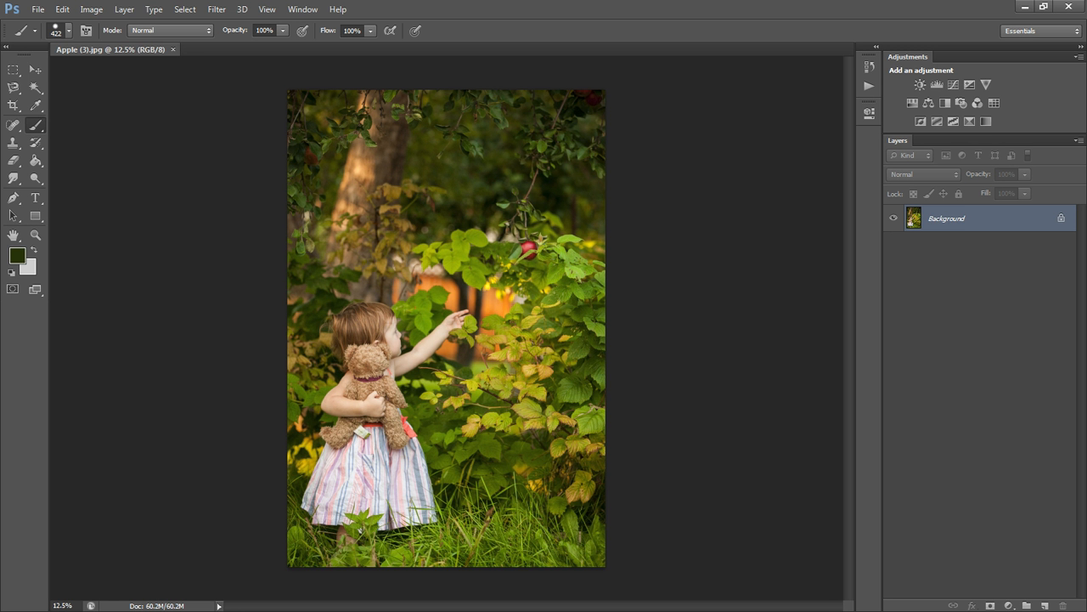
drag(82, 117, 490, 344)
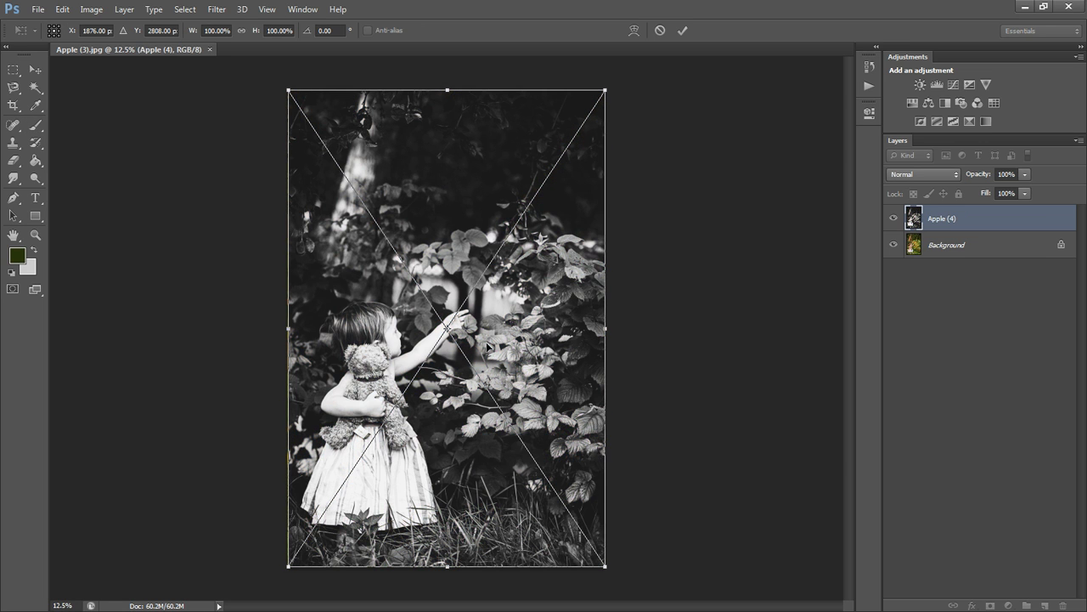
click(13, 68)
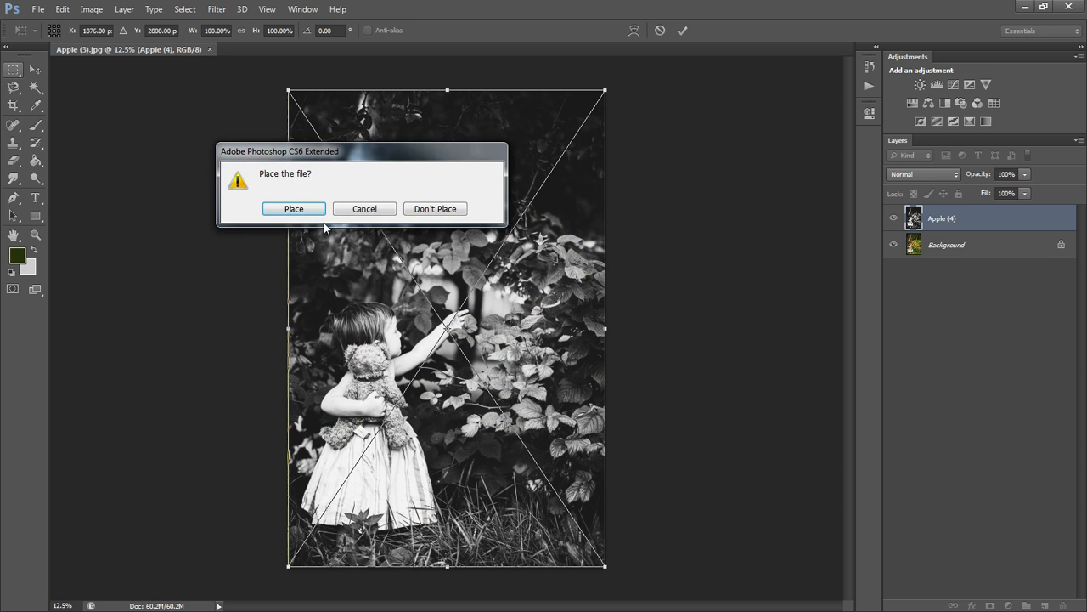
click(298, 209)
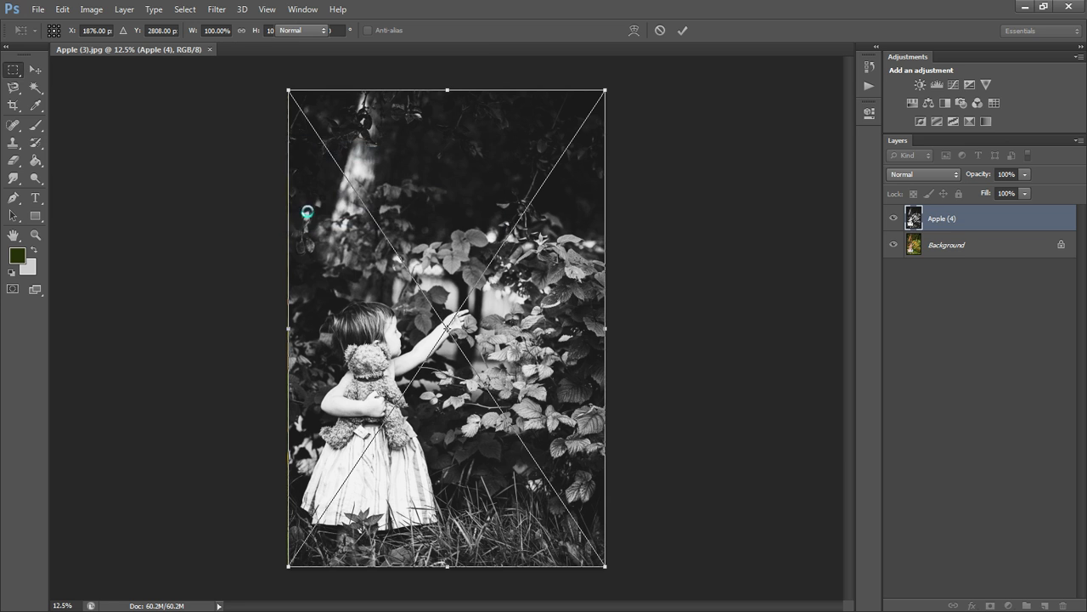
click(894, 220)
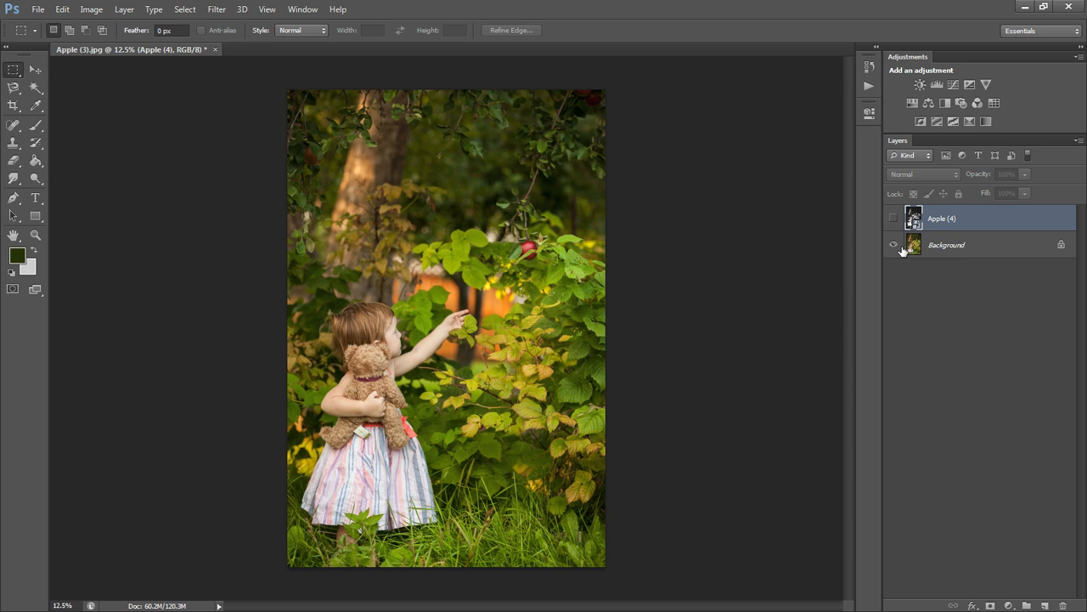
click(894, 220)
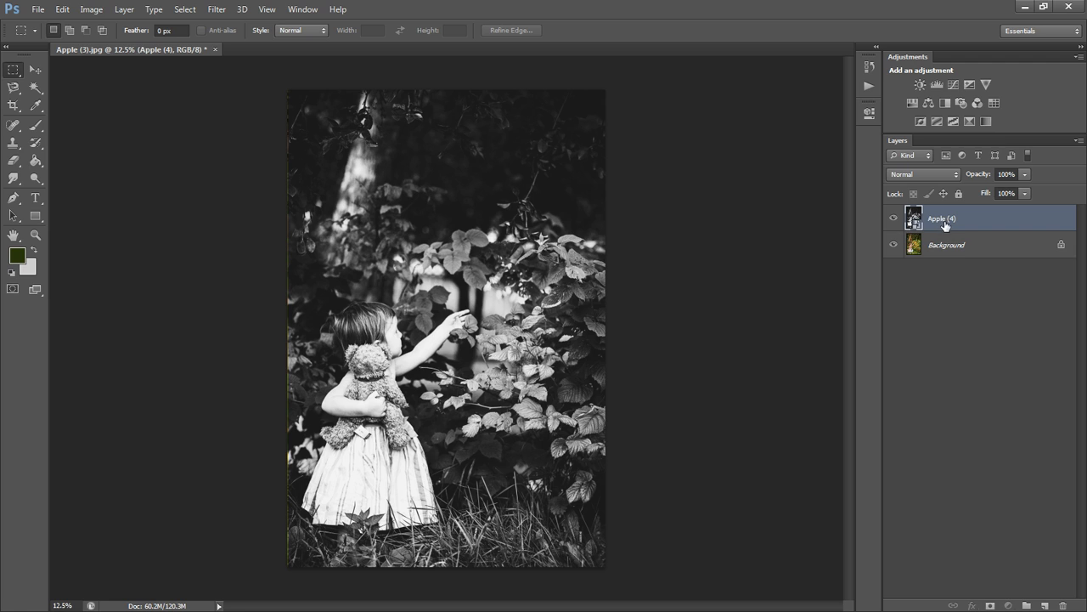
Choose the Eraser and rasterize the Apple (4) smart object so it can be edited.
click(12, 160)
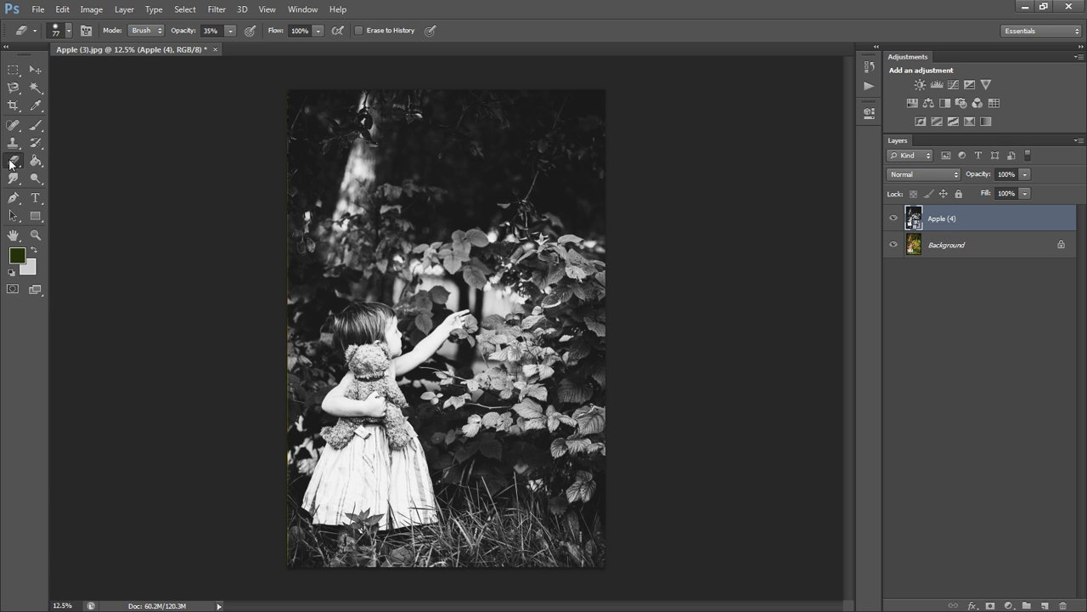
click(415, 236)
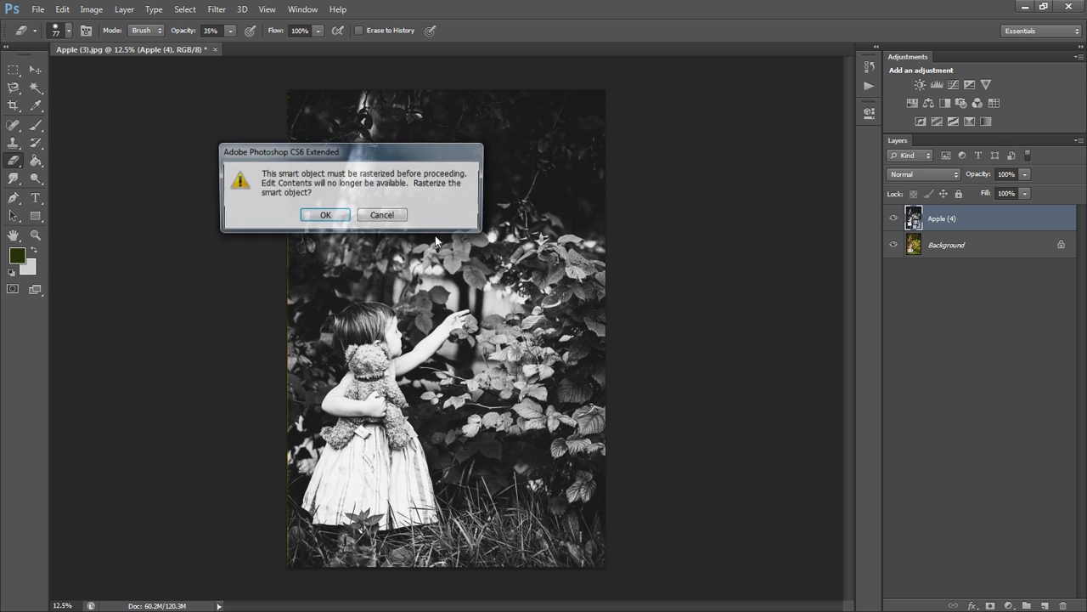
click(325, 216)
Try erasing parts of the Apple (4) layer at 35% and at 100% opacity, undoing each attempt.
mouse_move(332, 223)
mouse_down()
mouse_move(544, 221)
mouse_move(394, 242)
mouse_move(348, 266)
mouse_move(417, 304)
mouse_move(401, 331)
mouse_move(442, 278)
mouse_move(322, 276)
mouse_move(470, 376)
mouse_move(351, 387)
mouse_move(419, 382)
mouse_up()
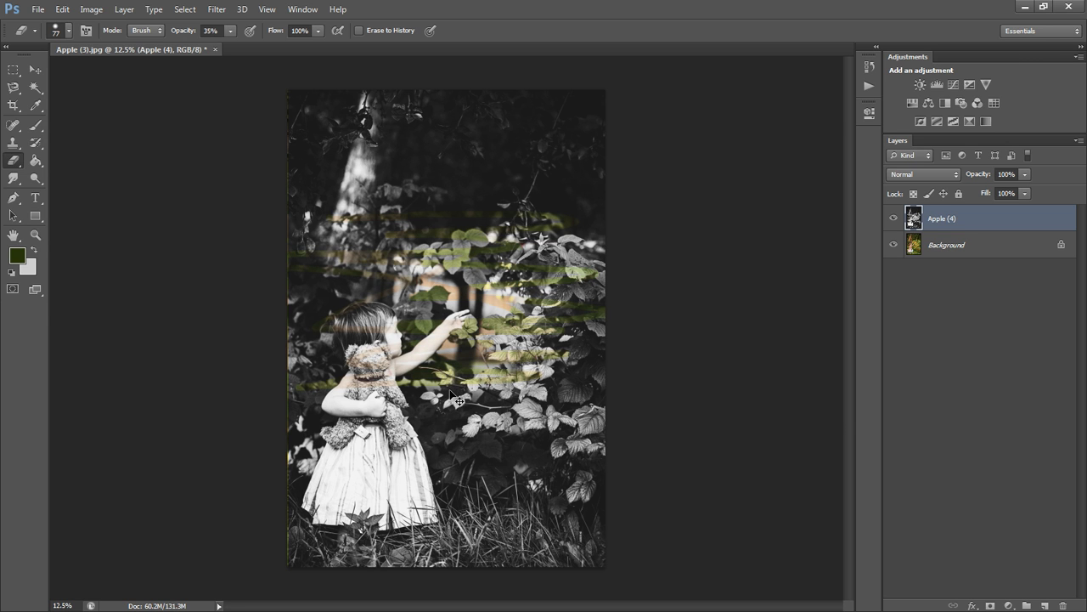
key(ctrl+z)
scroll(423, 435, up, 5)
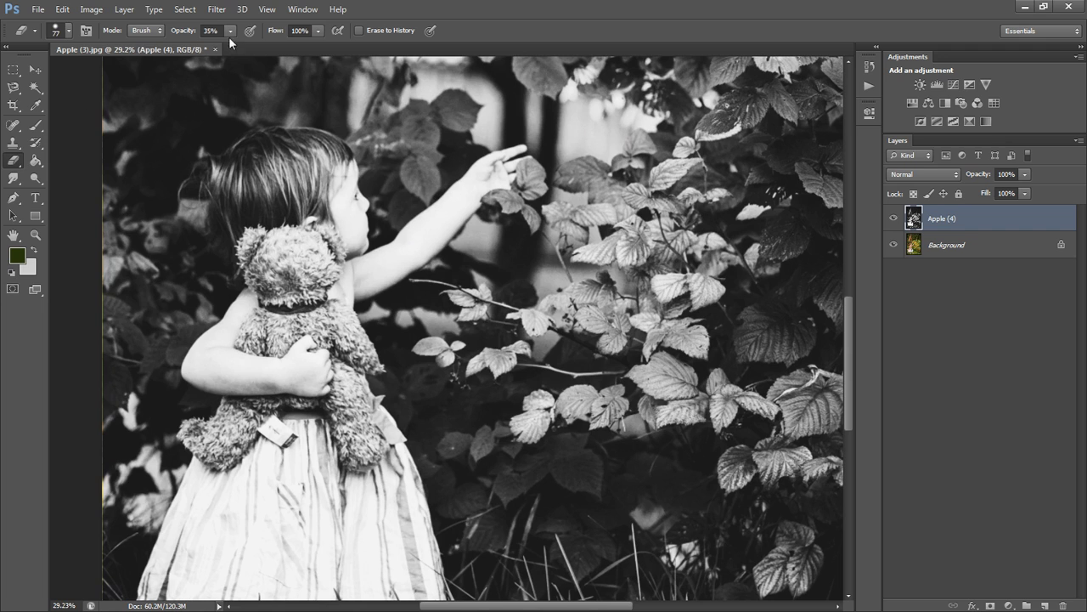
click(228, 31)
drag(507, 200, 496, 199)
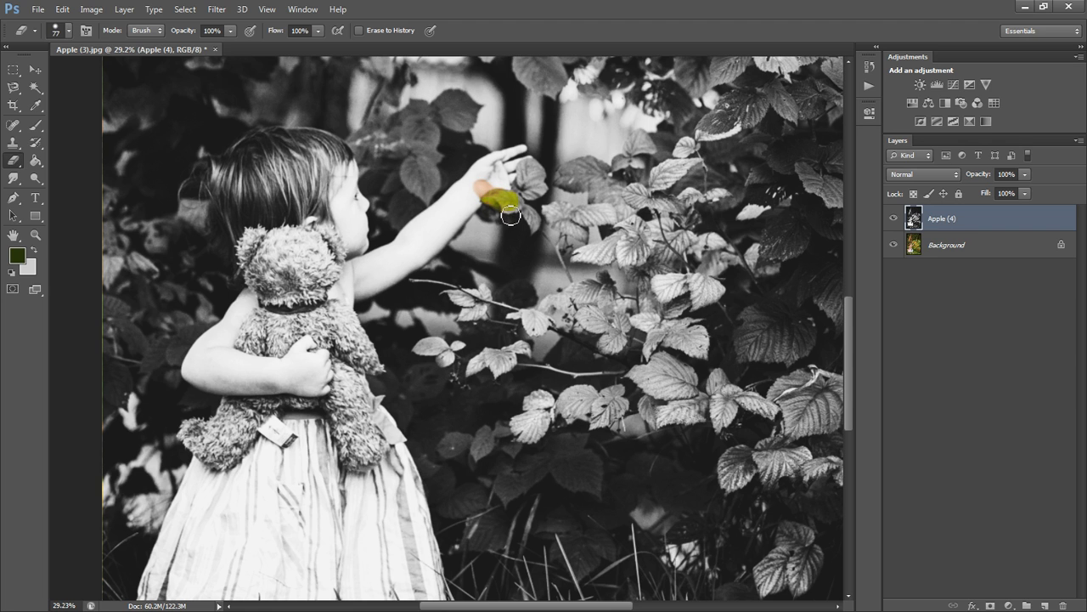
key(ctrl+z)
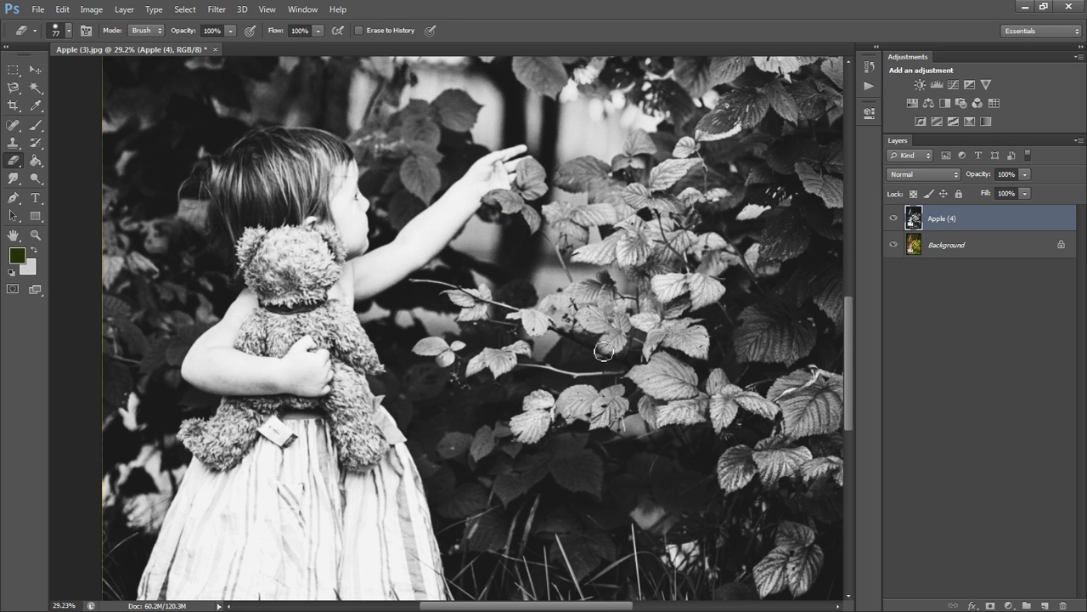
scroll(604, 353, down, 2)
scroll(604, 353, down, 2)
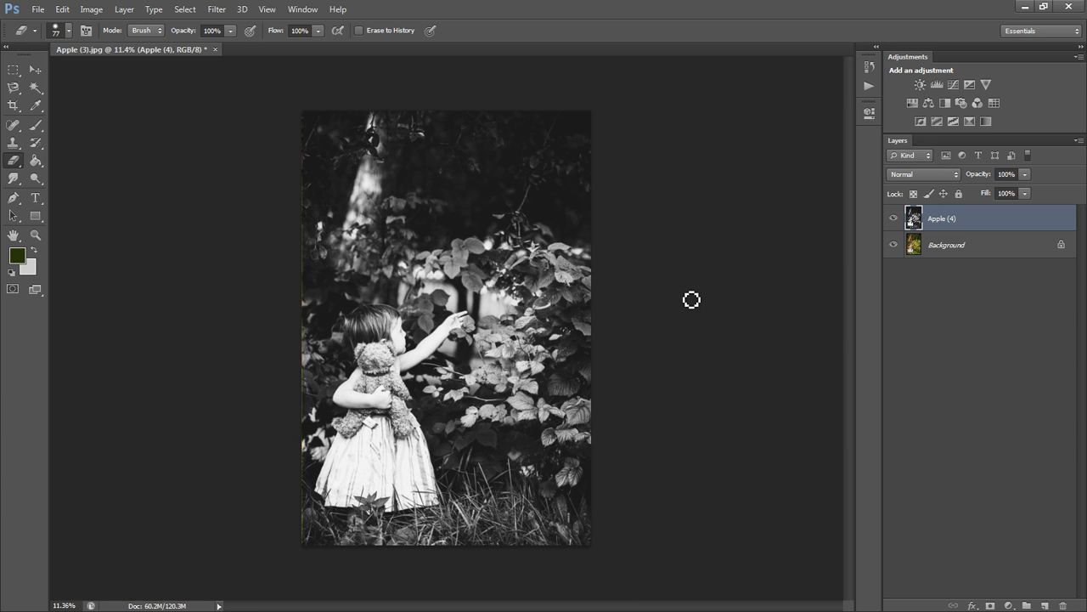
Add a layer mask to the Apple (4) layer and ready the Brush with black as the foreground colour.
click(989, 605)
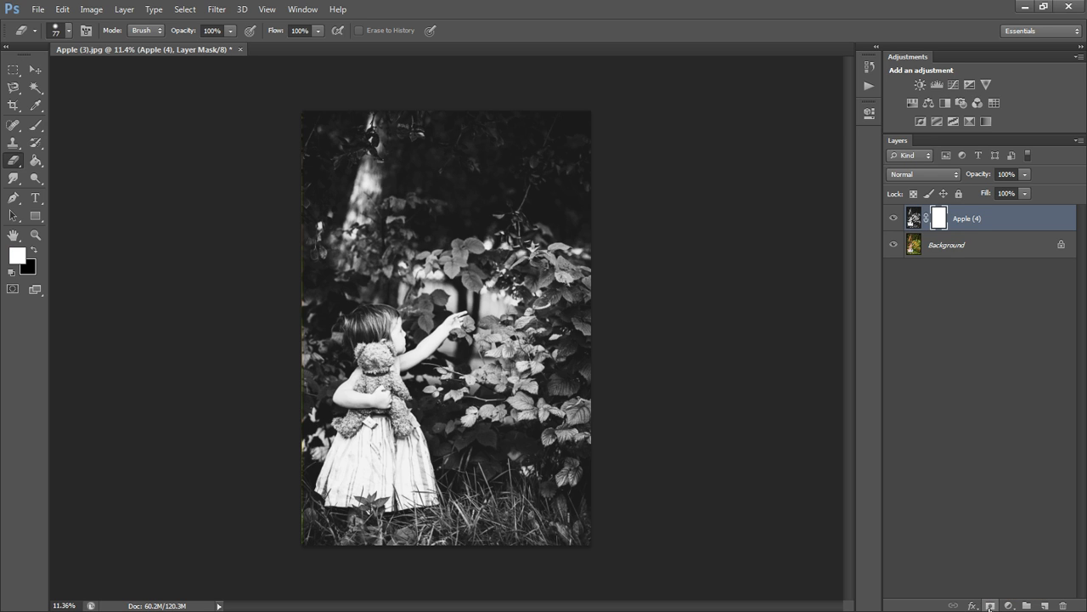
click(36, 126)
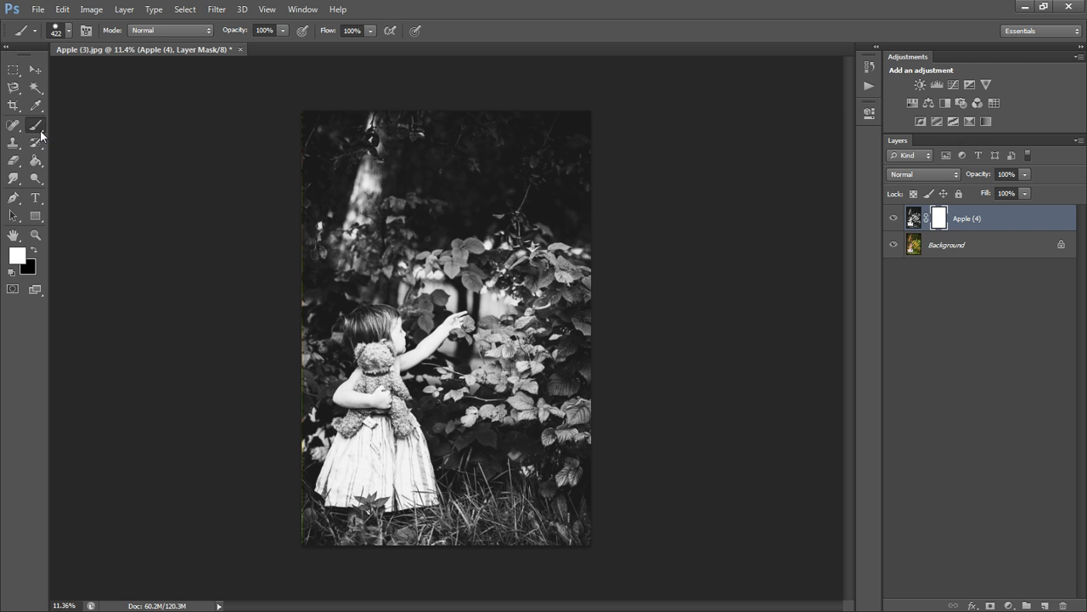
click(34, 253)
Paint black on the mask over the leaves above the girl to reveal colour, and paint white over them to hide it again.
scroll(517, 209, up, 3)
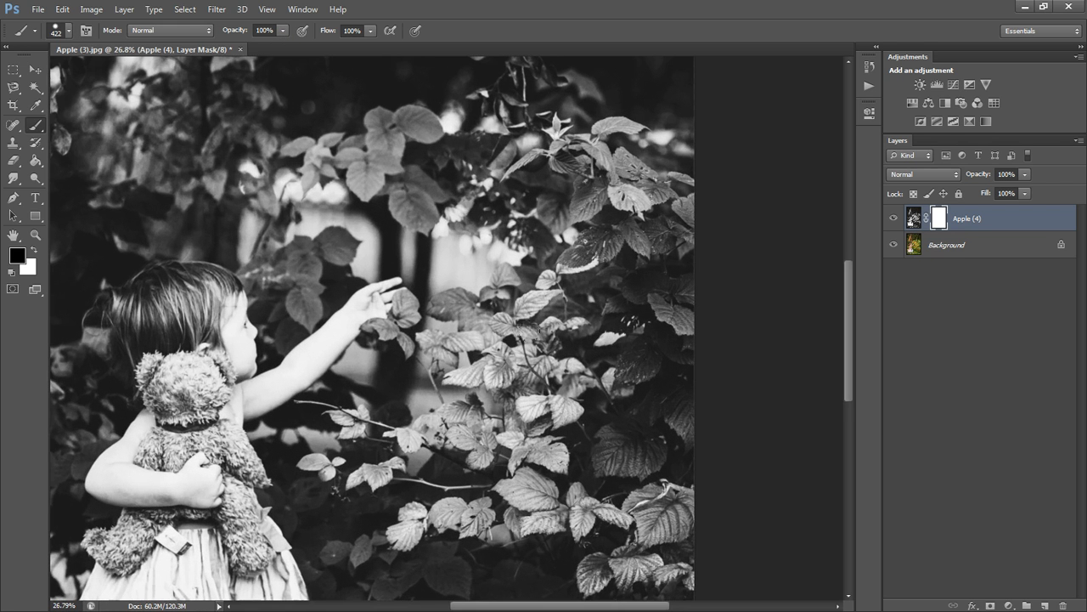
drag(851, 281, 846, 221)
scroll(474, 400, up, 1)
mouse_move(414, 371)
mouse_down()
mouse_move(265, 377)
mouse_move(285, 424)
mouse_move(212, 450)
mouse_move(322, 323)
mouse_move(205, 346)
mouse_up()
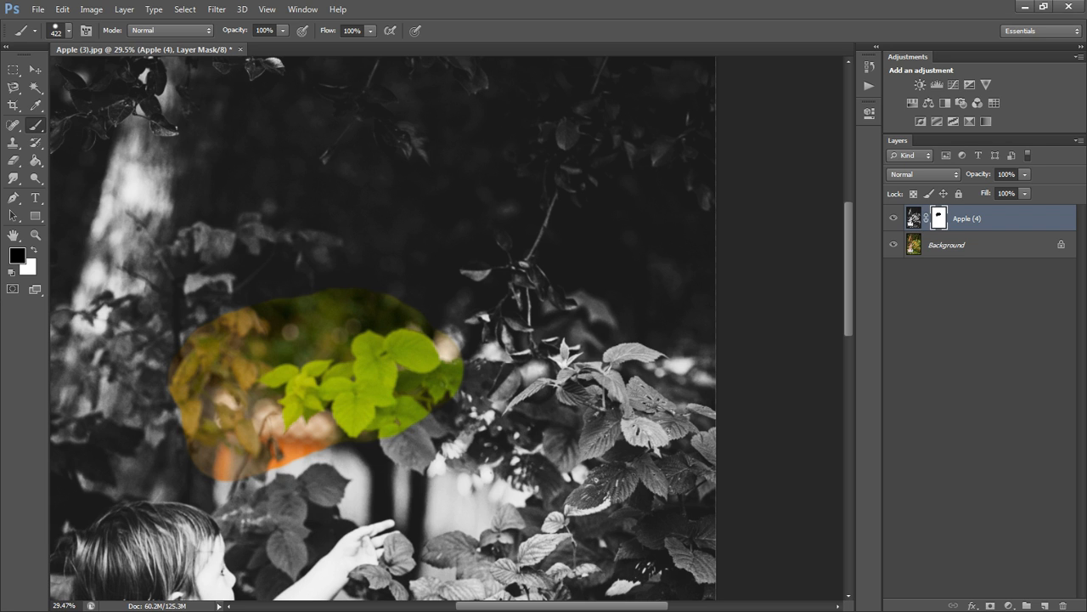
click(34, 250)
mouse_move(306, 442)
mouse_down()
mouse_move(221, 399)
mouse_move(147, 384)
mouse_up()
mouse_move(255, 336)
mouse_down()
mouse_move(289, 332)
mouse_move(408, 366)
mouse_move(472, 361)
mouse_up()
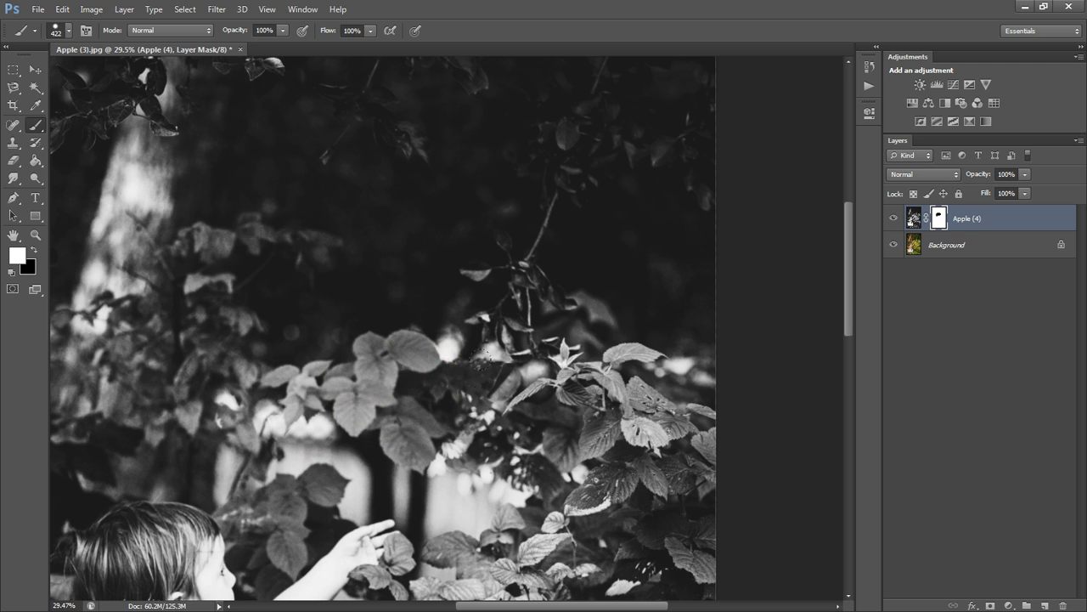
Paint black on the Apple (4) mask over the apple with a 73 px brush to reveal its red colour.
click(34, 250)
scroll(554, 477, up, 3)
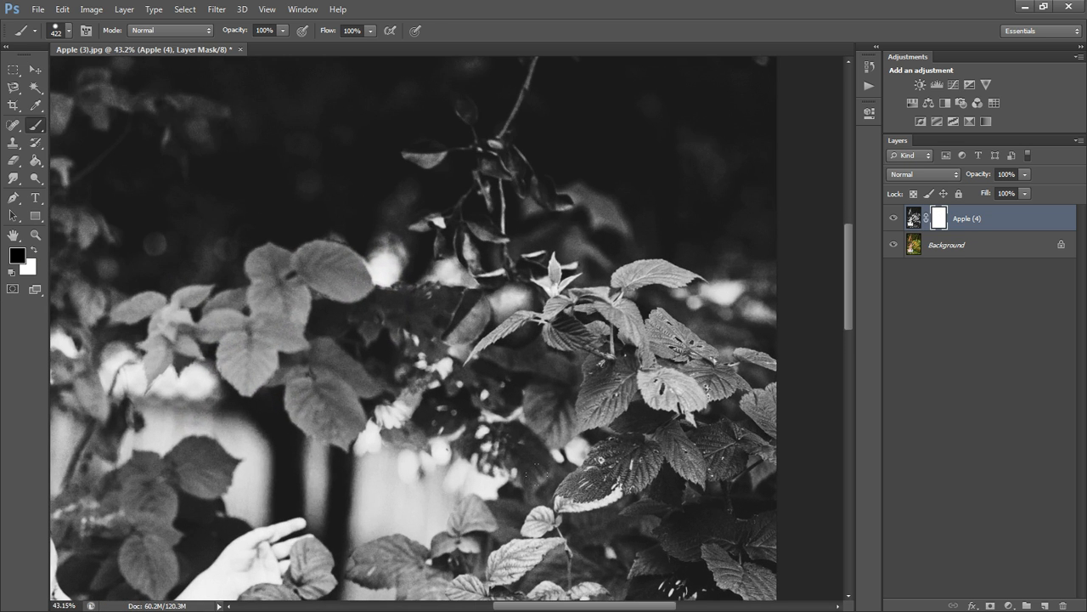
scroll(544, 298, up, 4)
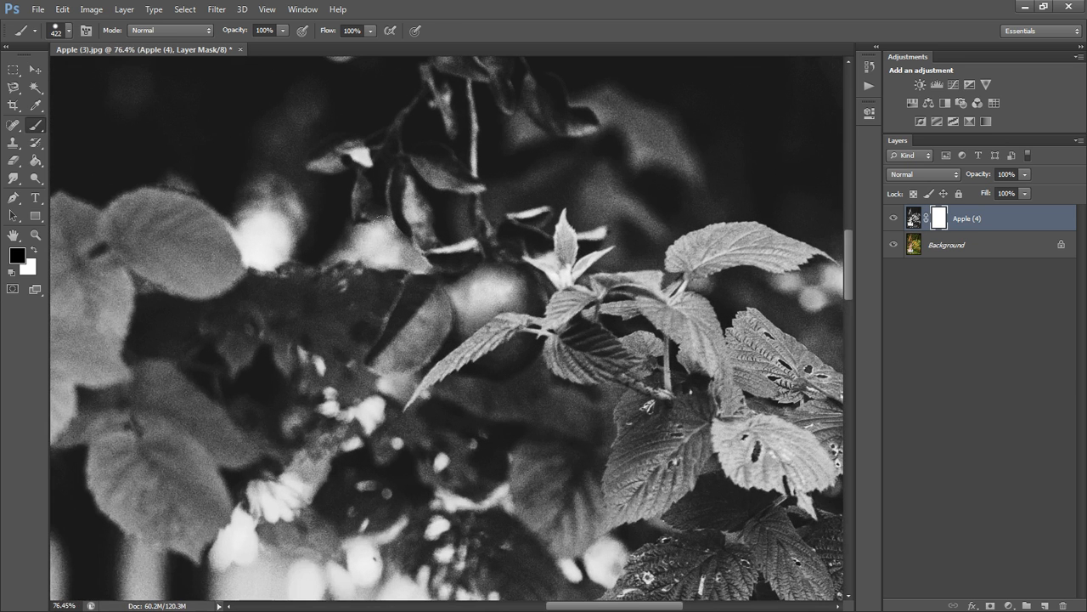
click(68, 32)
click(68, 71)
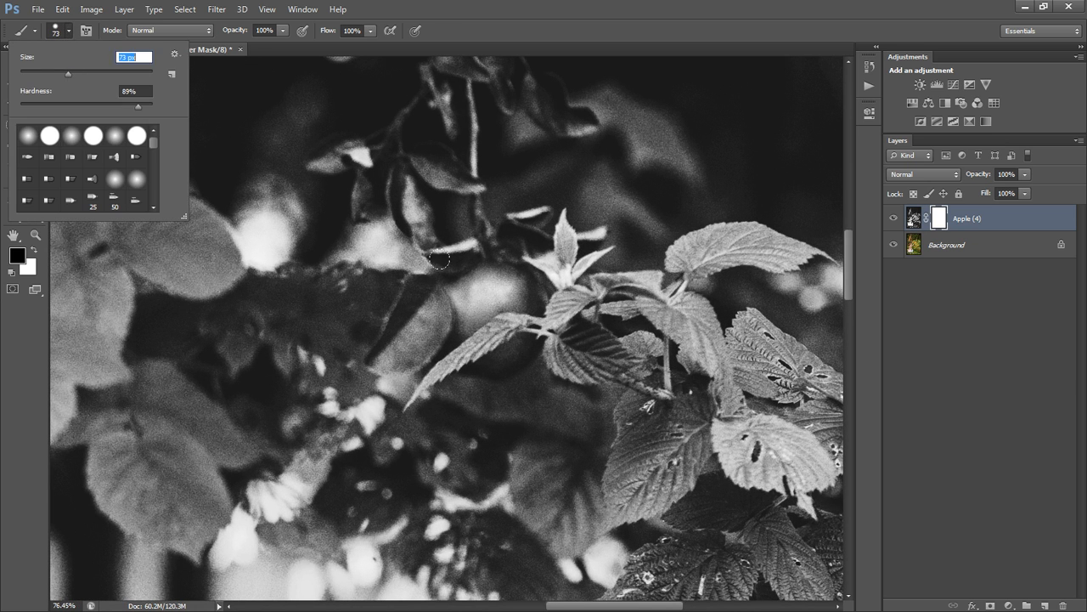
mouse_move(476, 313)
mouse_down()
mouse_move(481, 282)
mouse_move(531, 298)
mouse_move(527, 276)
mouse_move(446, 297)
mouse_move(461, 346)
mouse_move(497, 370)
mouse_move(514, 303)
mouse_move(448, 357)
mouse_up()
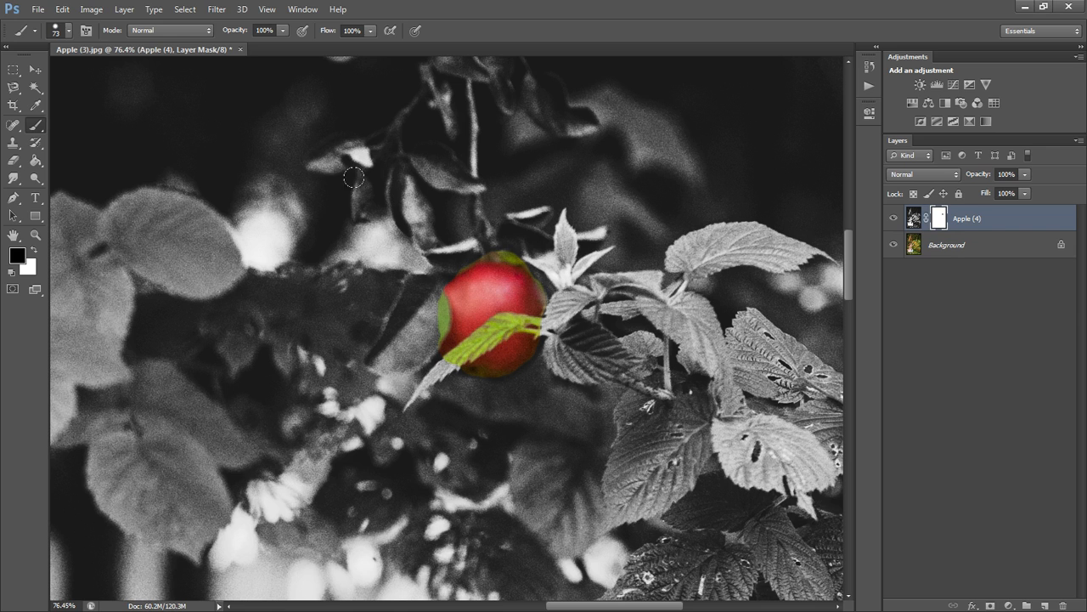
Paint white on the mask with a 23 px brush at 67% hardness to restore black and white on the leaf and around the apple.
click(59, 33)
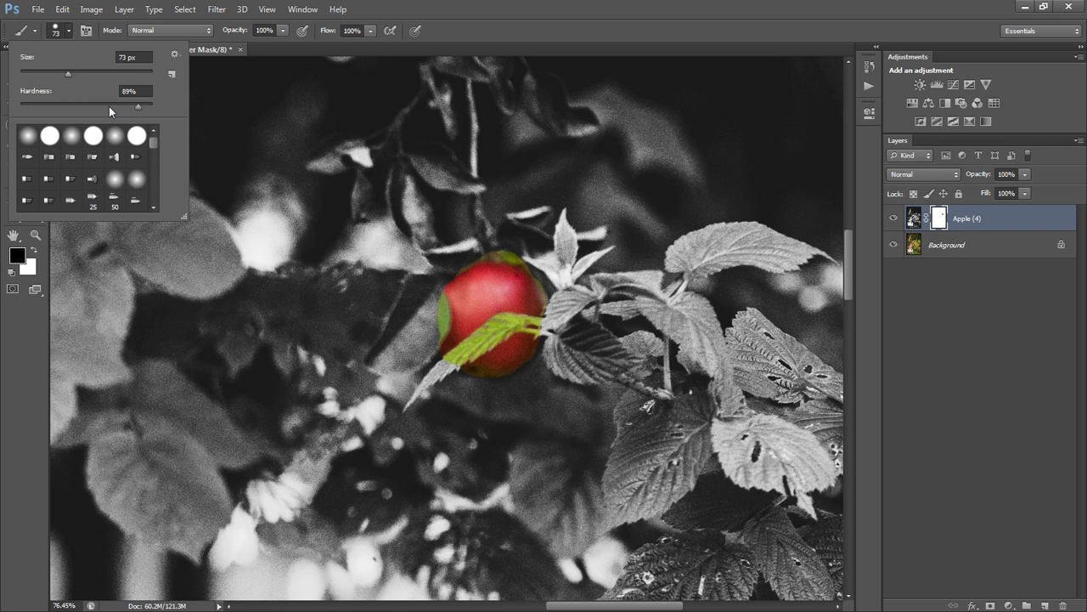
key(Return)
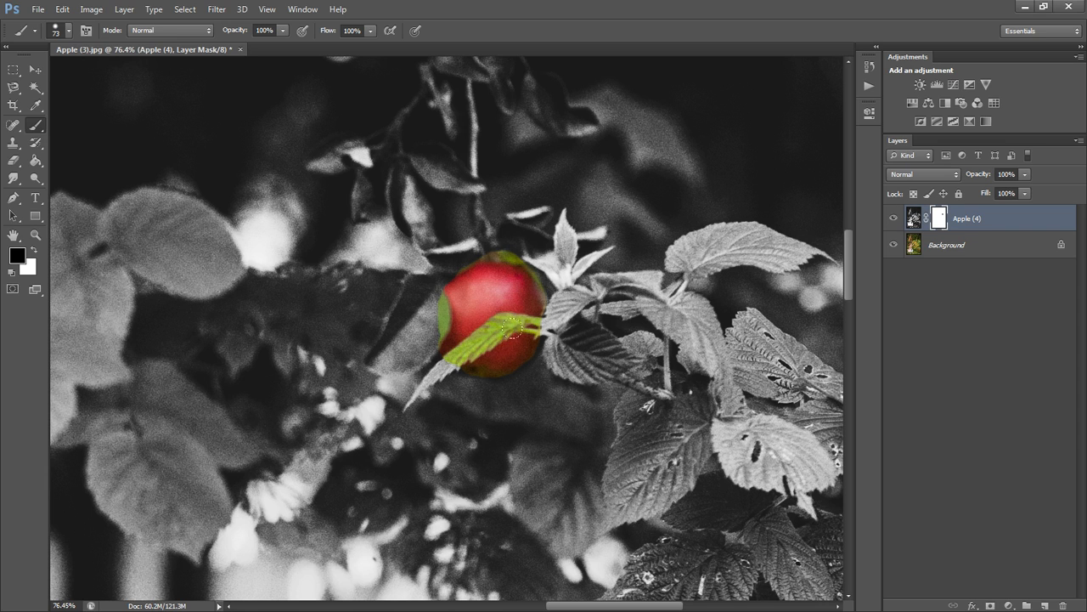
click(33, 250)
click(58, 33)
text(23)
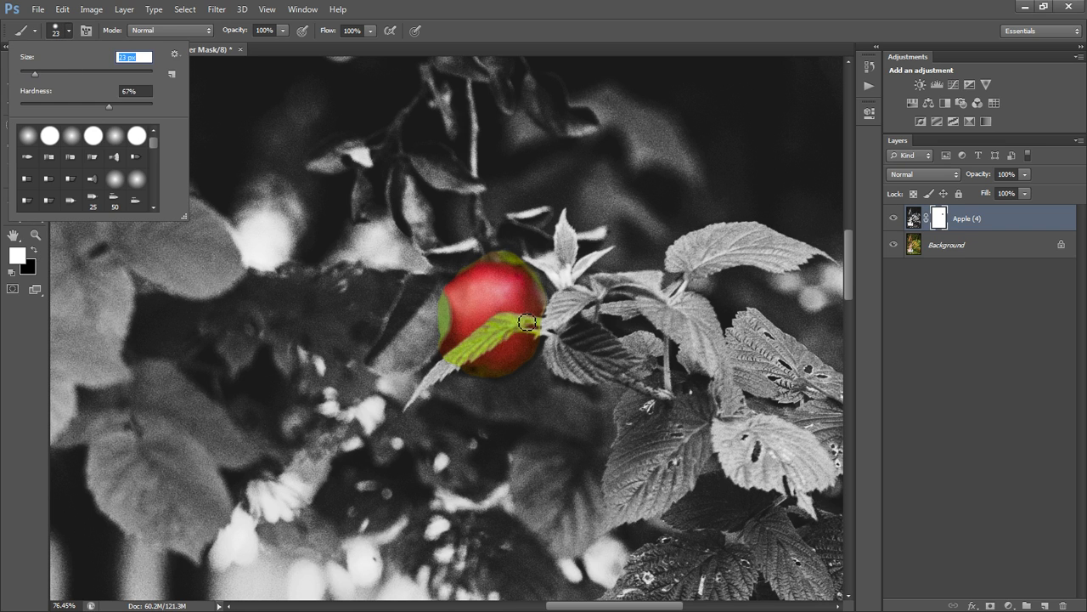
key(Return)
mouse_move(535, 331)
mouse_down()
mouse_move(507, 332)
mouse_move(431, 377)
mouse_move(506, 327)
mouse_move(489, 333)
mouse_move(471, 351)
mouse_move(527, 322)
mouse_move(555, 327)
mouse_move(493, 330)
mouse_up()
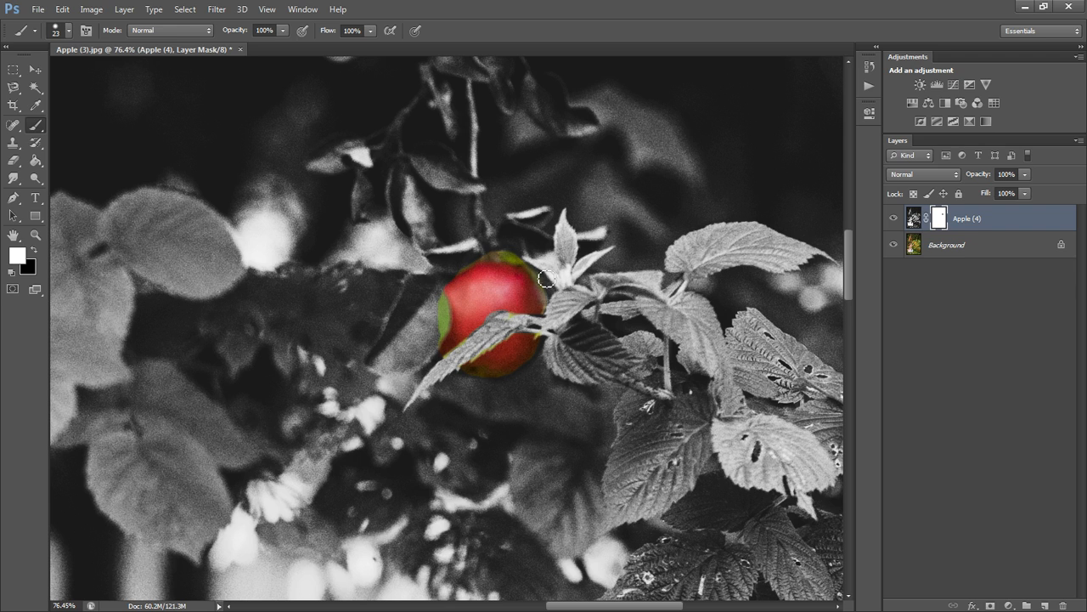
mouse_move(550, 296)
mouse_down()
mouse_move(508, 260)
mouse_move(458, 265)
mouse_move(437, 302)
mouse_move(449, 335)
mouse_move(413, 380)
mouse_move(442, 324)
mouse_move(437, 335)
mouse_move(435, 292)
mouse_up()
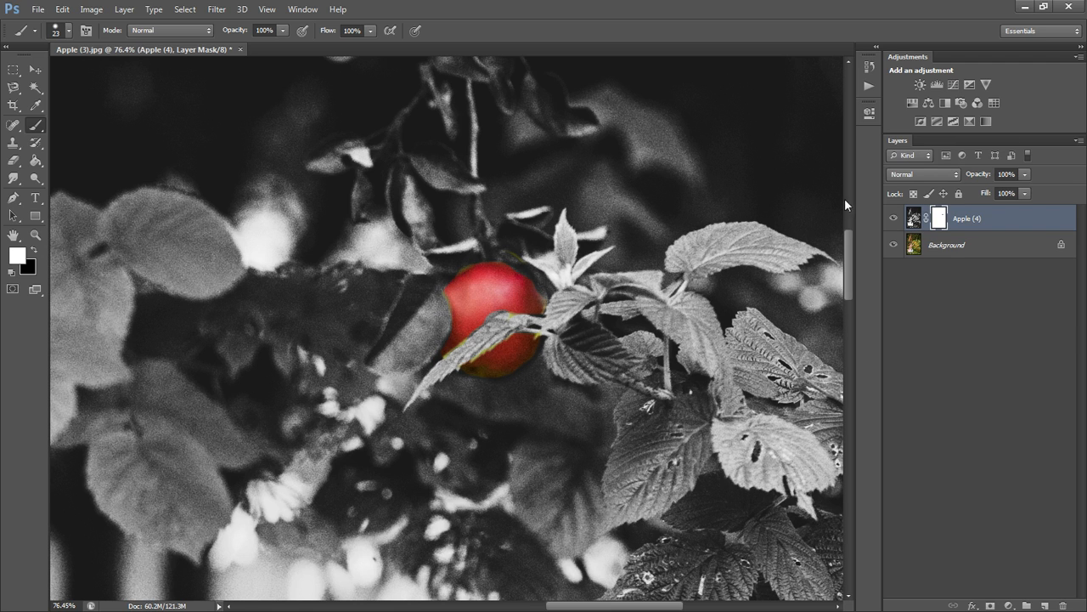
Toggle the Apple (4) layer's visibility to compare the masked image with the colour original, and review the whole picture.
click(895, 219)
click(894, 220)
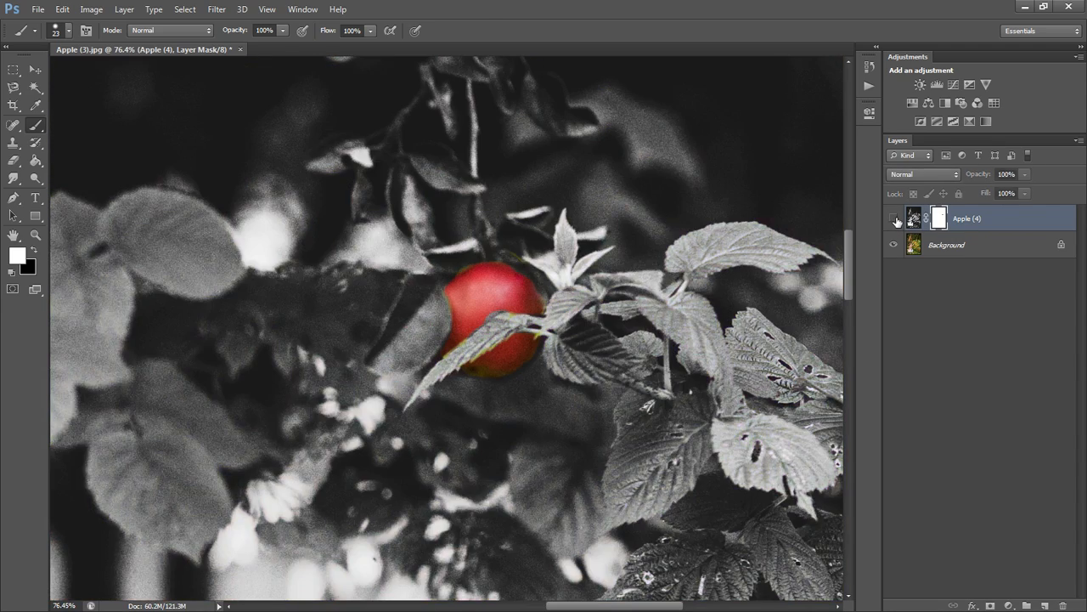
click(895, 219)
click(895, 219)
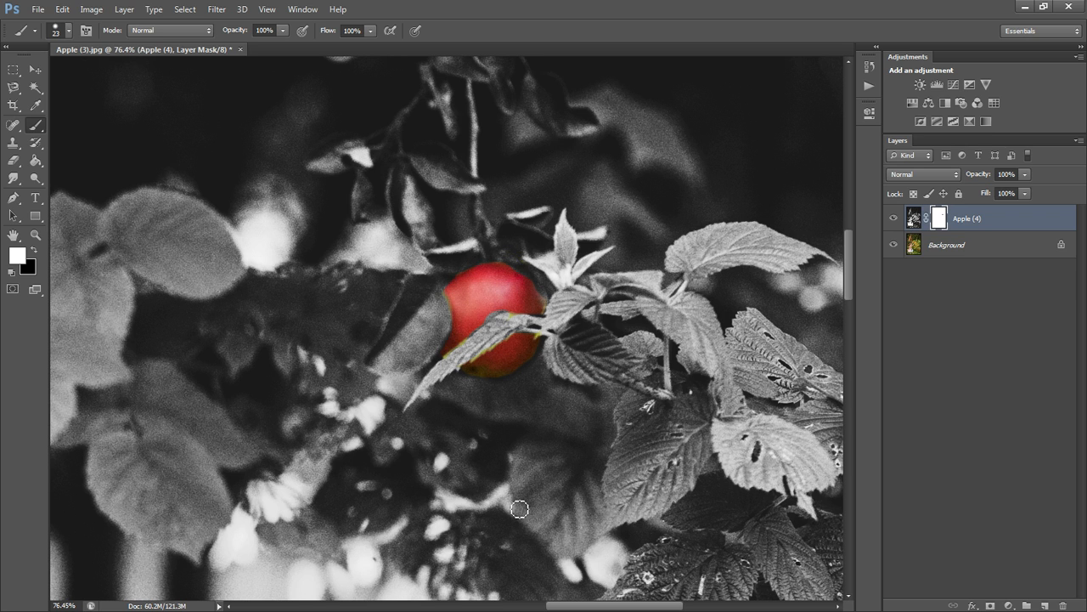
scroll(516, 504, down, 4)
scroll(516, 510, down, 3)
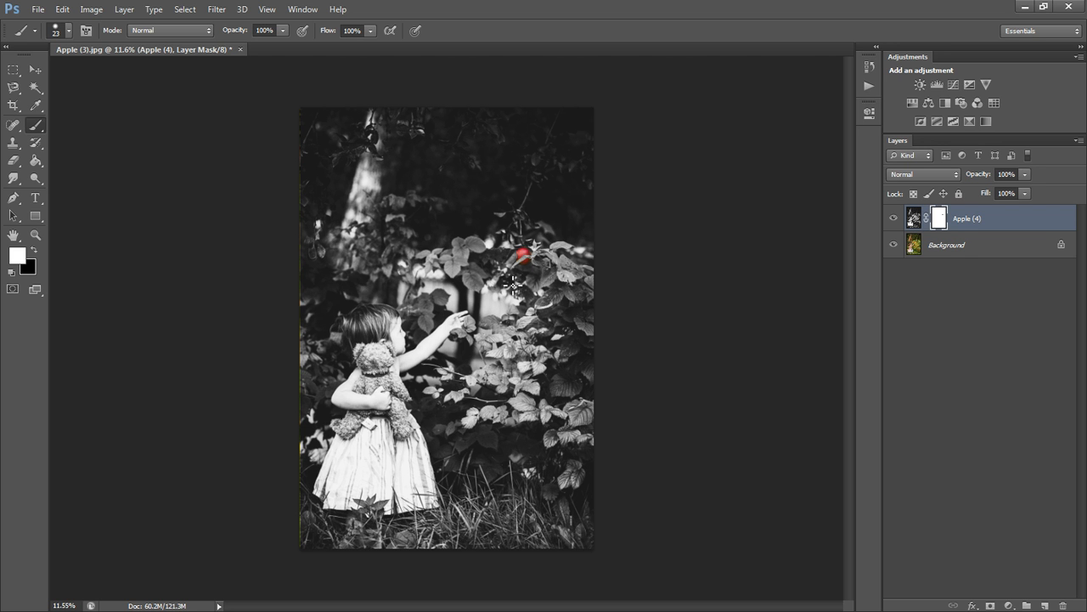
Paint white on the mask over the apple with a 123 px brush at 20% opacity to partly fade its colour.
scroll(567, 257, up, 5)
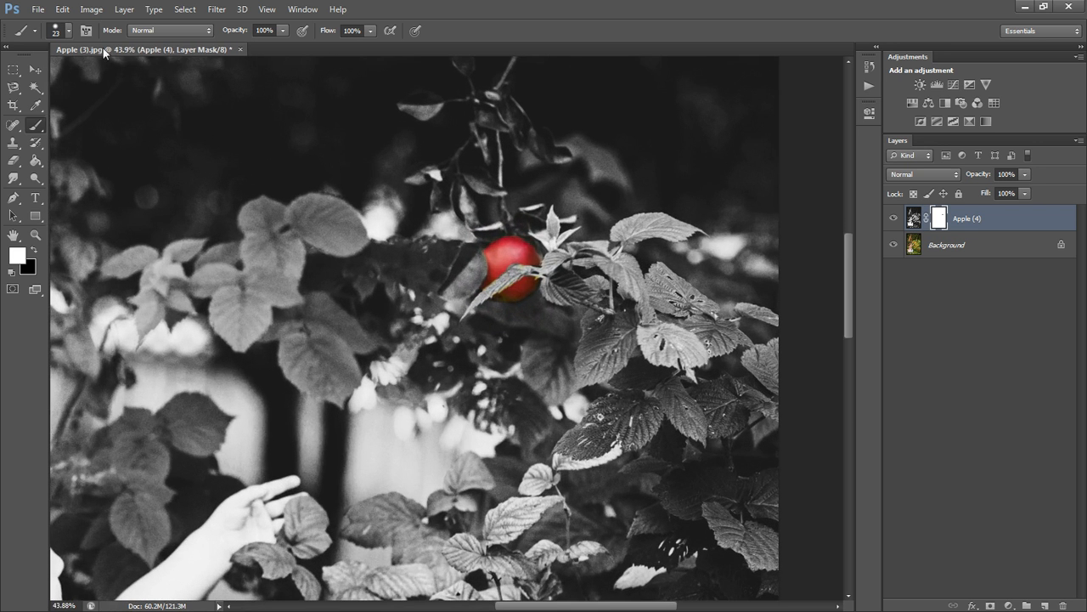
click(65, 30)
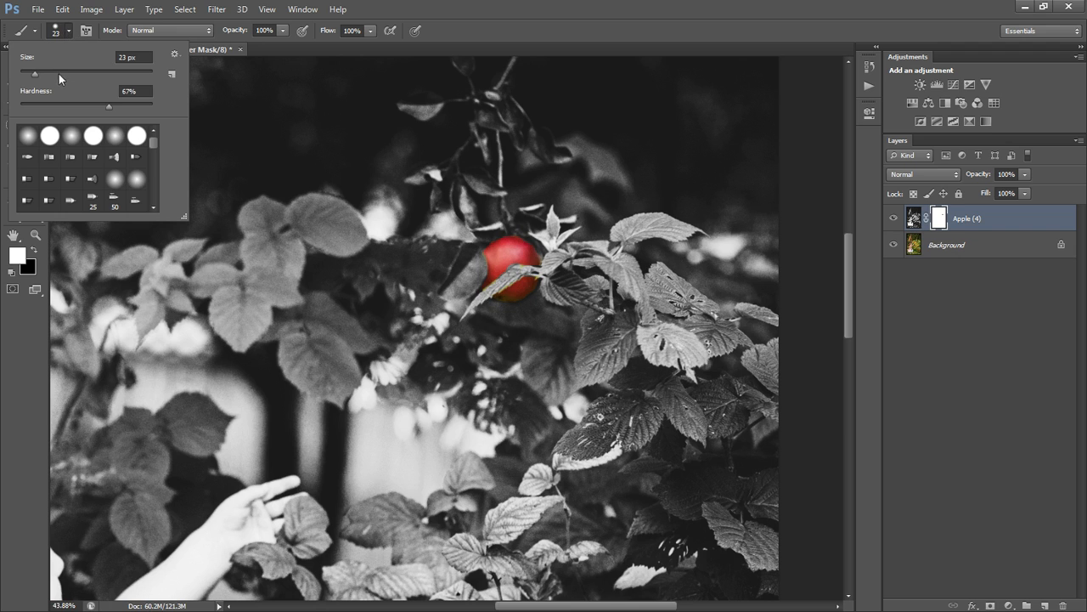
drag(59, 74, 94, 72)
click(283, 31)
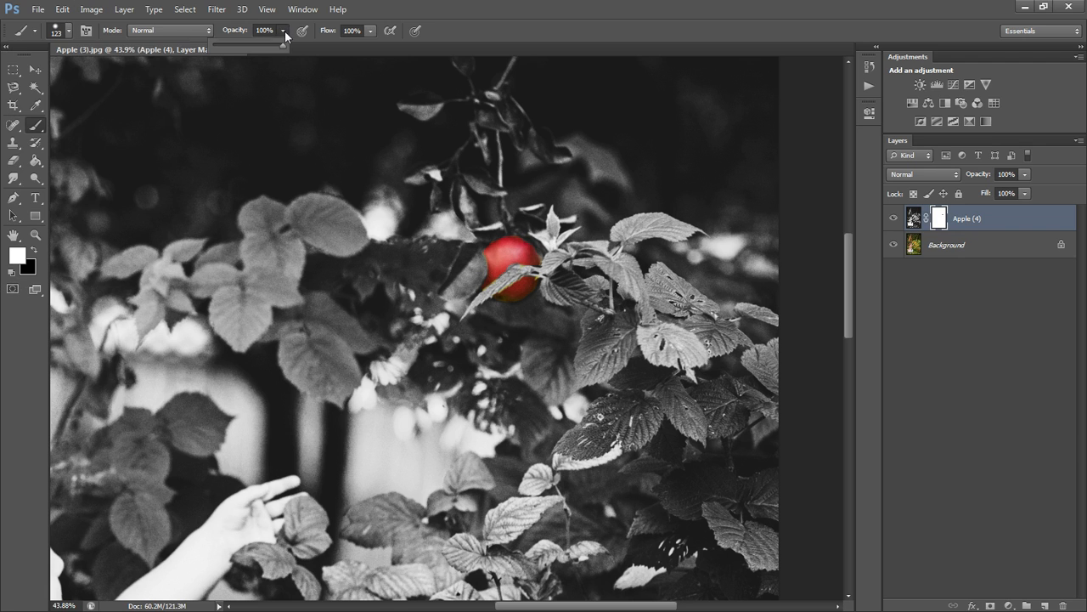
drag(238, 48, 226, 49)
drag(490, 255, 517, 268)
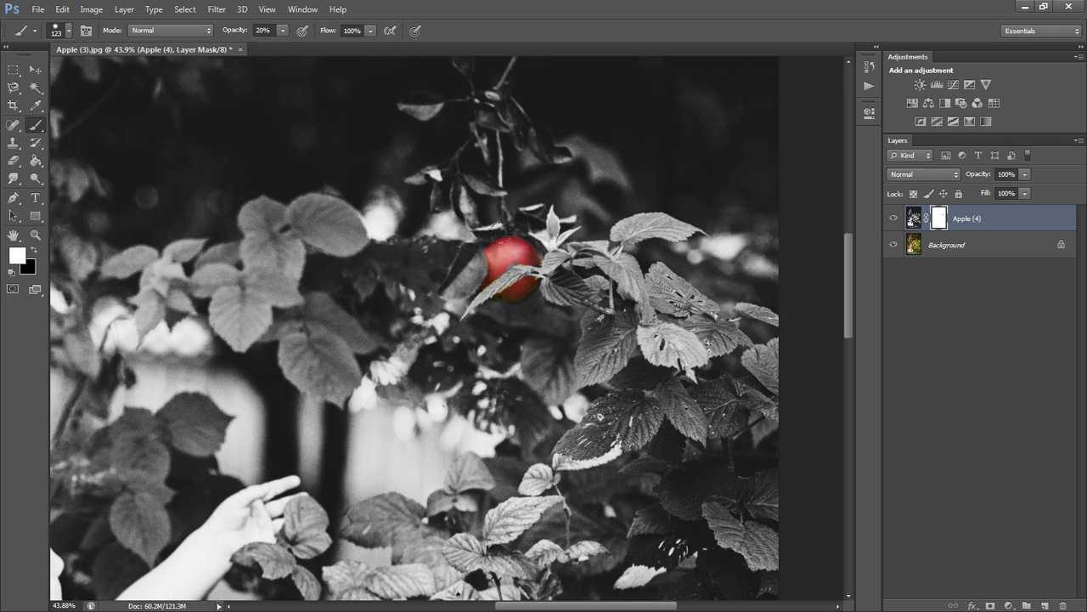
Compare the last two brush strokes through the history, and inspect the faded apple up close and within the whole picture.
click(868, 66)
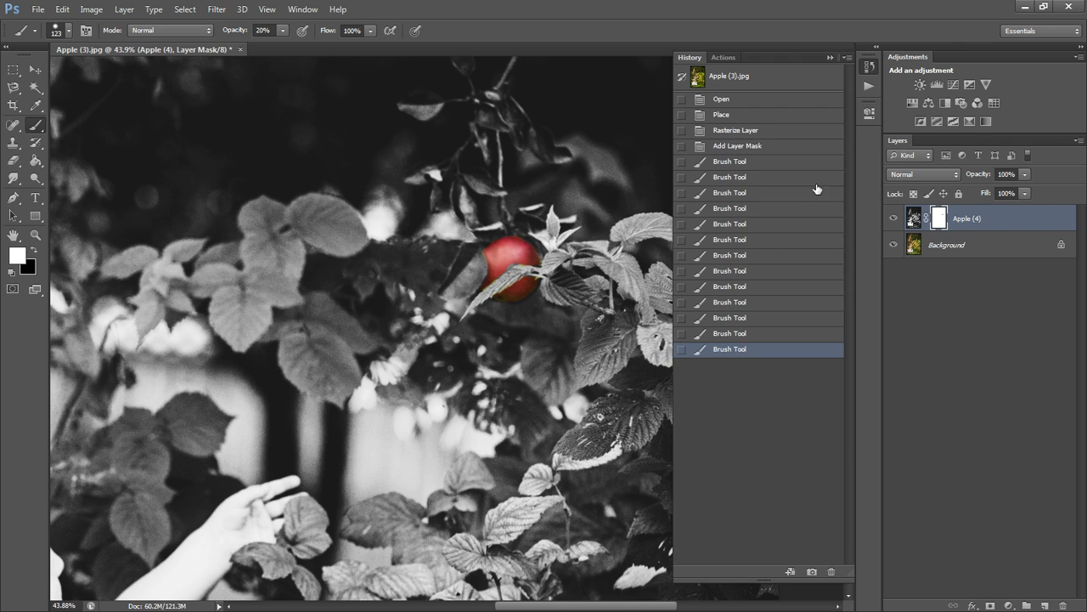
click(734, 339)
click(734, 350)
click(868, 66)
scroll(413, 374, down, 2)
scroll(413, 373, down, 2)
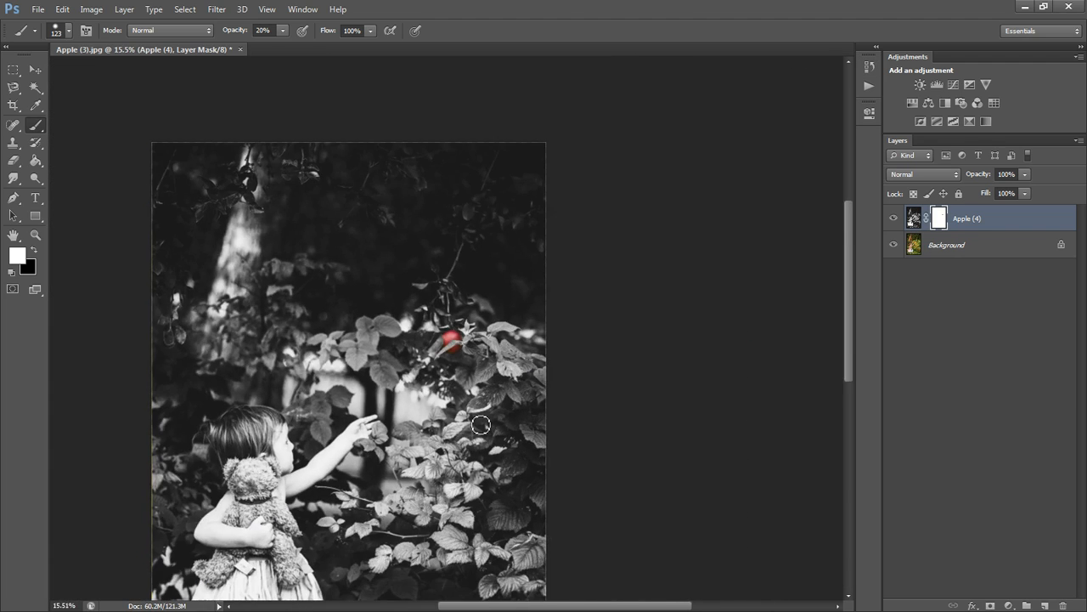
scroll(413, 374, up, 4)
scroll(466, 206, up, 1)
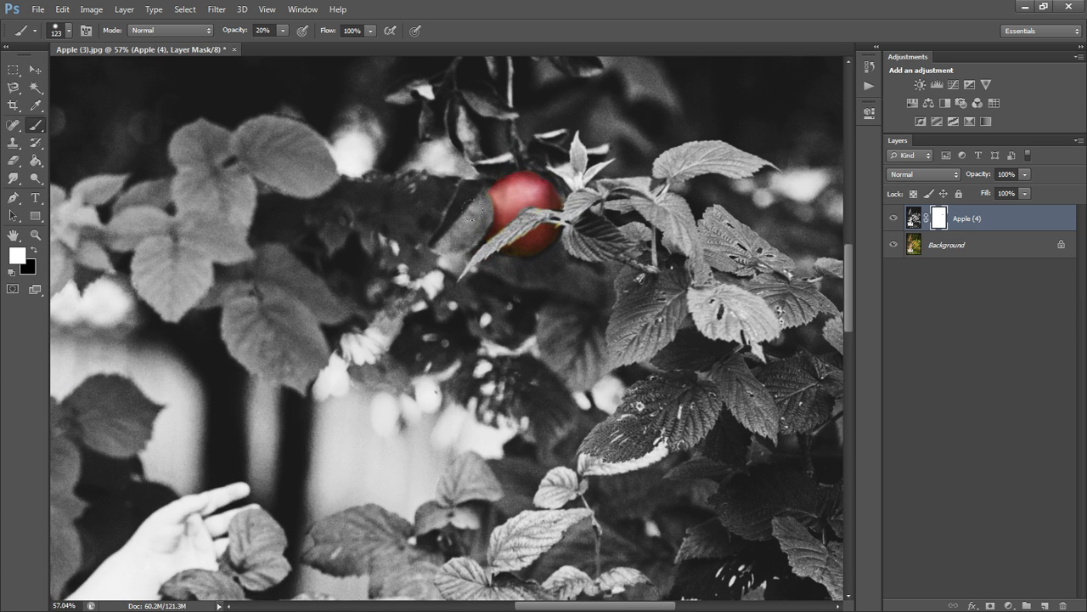
scroll(465, 207, down, 4)
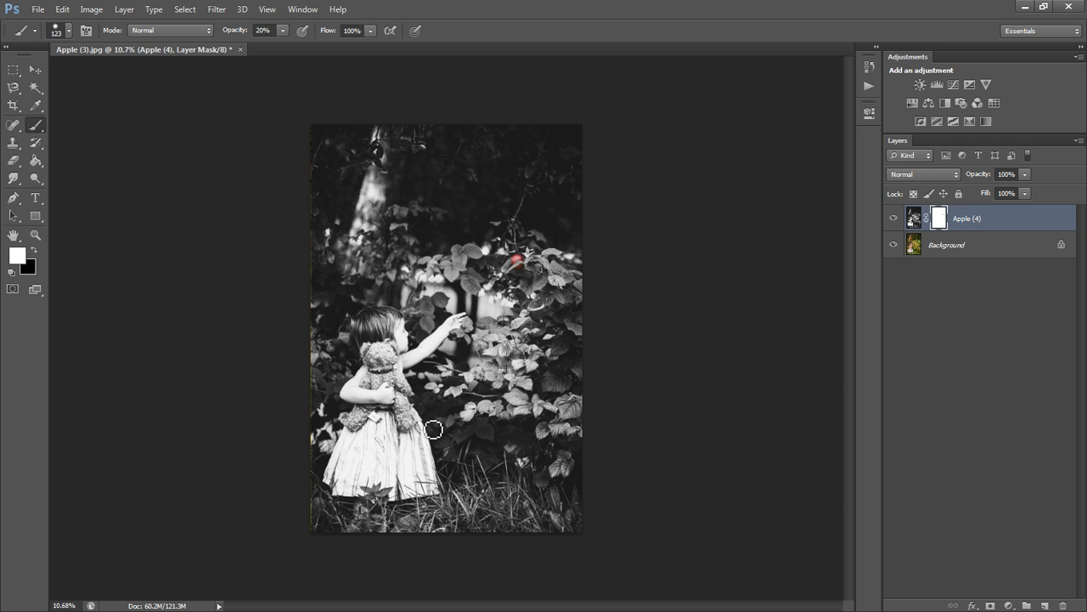
Paint black on the Apple (4) mask over the teddy bear with the 123 px brush at 20% opacity to bring back its colour.
scroll(380, 434, up, 4)
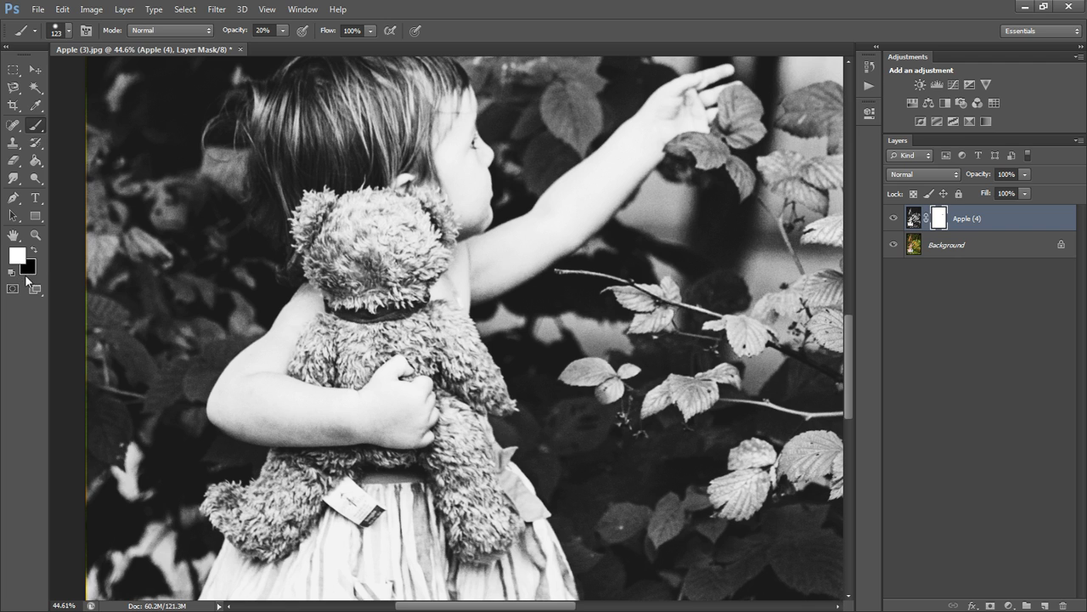
click(35, 250)
mouse_move(332, 213)
mouse_down()
mouse_move(311, 209)
mouse_move(303, 225)
mouse_up()
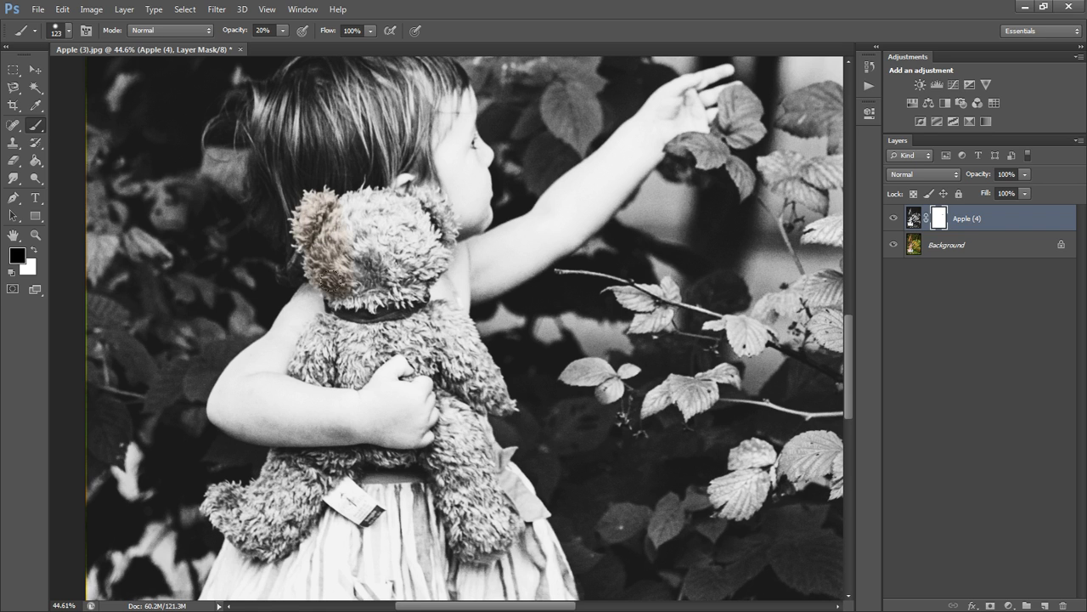
mouse_move(345, 263)
mouse_down()
mouse_move(344, 225)
mouse_move(388, 264)
mouse_up()
mouse_move(335, 202)
mouse_down()
mouse_move(331, 230)
mouse_move(399, 224)
mouse_move(406, 193)
mouse_move(409, 229)
mouse_move(419, 210)
mouse_move(429, 227)
mouse_move(396, 278)
mouse_move(376, 266)
mouse_move(354, 283)
mouse_move(323, 344)
mouse_move(306, 348)
mouse_move(312, 332)
mouse_move(298, 345)
mouse_move(342, 319)
mouse_move(346, 347)
mouse_move(308, 356)
mouse_move(352, 357)
mouse_move(375, 320)
mouse_move(436, 354)
mouse_move(408, 329)
mouse_move(468, 378)
mouse_move(477, 361)
mouse_move(462, 331)
mouse_move(474, 383)
mouse_move(468, 488)
mouse_move(456, 430)
mouse_move(431, 419)
mouse_move(467, 466)
mouse_move(467, 524)
mouse_move(408, 469)
mouse_move(313, 463)
mouse_move(265, 530)
mouse_move(221, 497)
mouse_move(232, 507)
mouse_move(274, 490)
mouse_move(228, 503)
mouse_move(217, 488)
mouse_move(252, 467)
mouse_move(398, 491)
mouse_up()
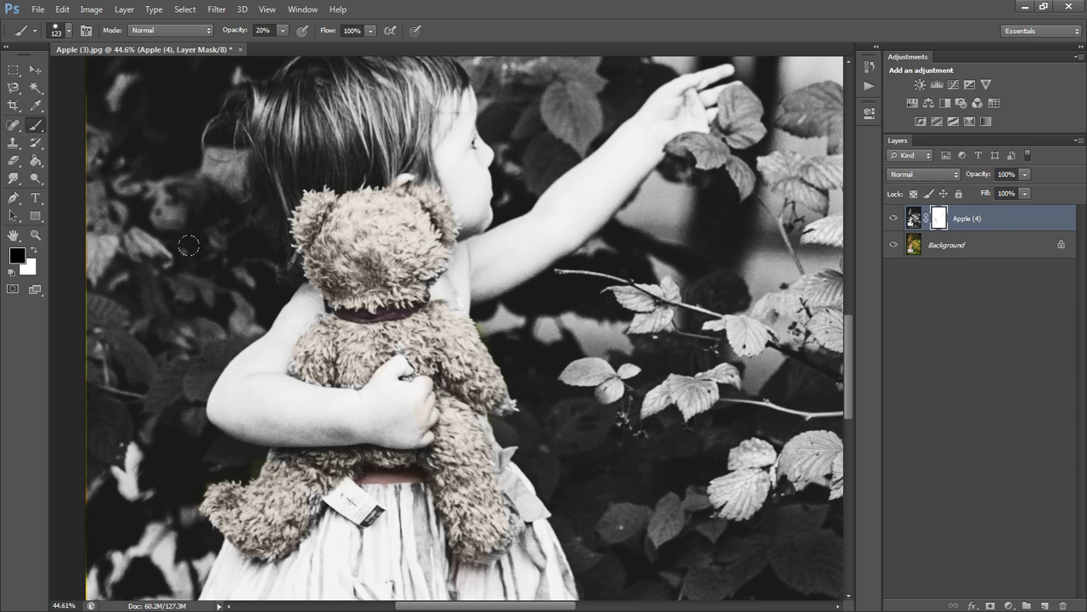
mouse_move(351, 394)
mouse_down()
mouse_move(311, 362)
mouse_move(327, 368)
mouse_up()
Deepen the colour on the bear's belly above the girl's arm, and revert the excess brush strokes through the history.
scroll(327, 374, up, 5)
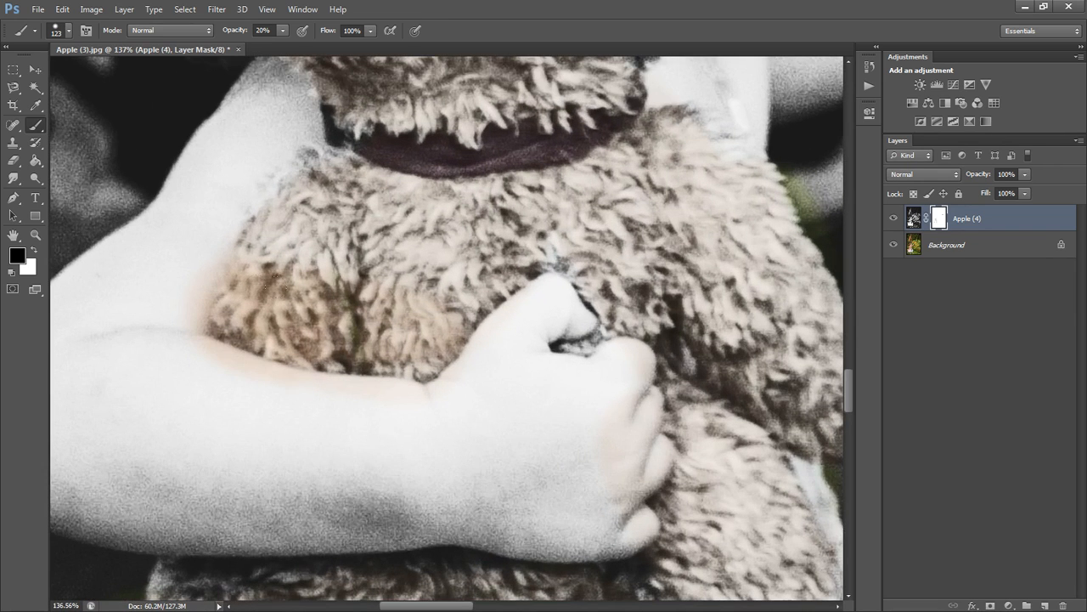
mouse_move(188, 262)
mouse_down()
mouse_move(413, 374)
mouse_move(447, 327)
mouse_up()
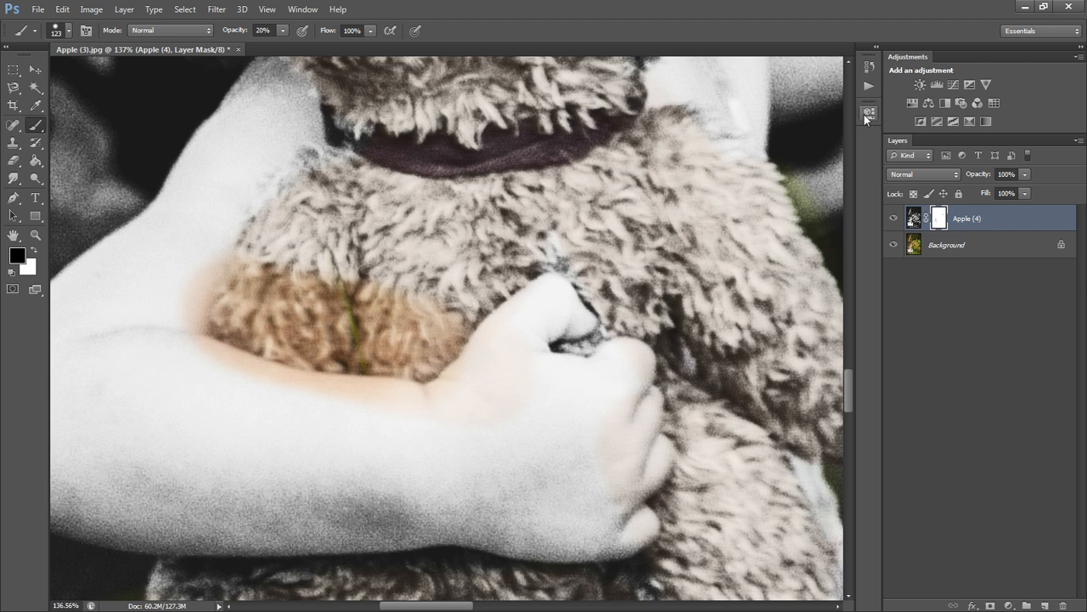
click(864, 67)
click(744, 333)
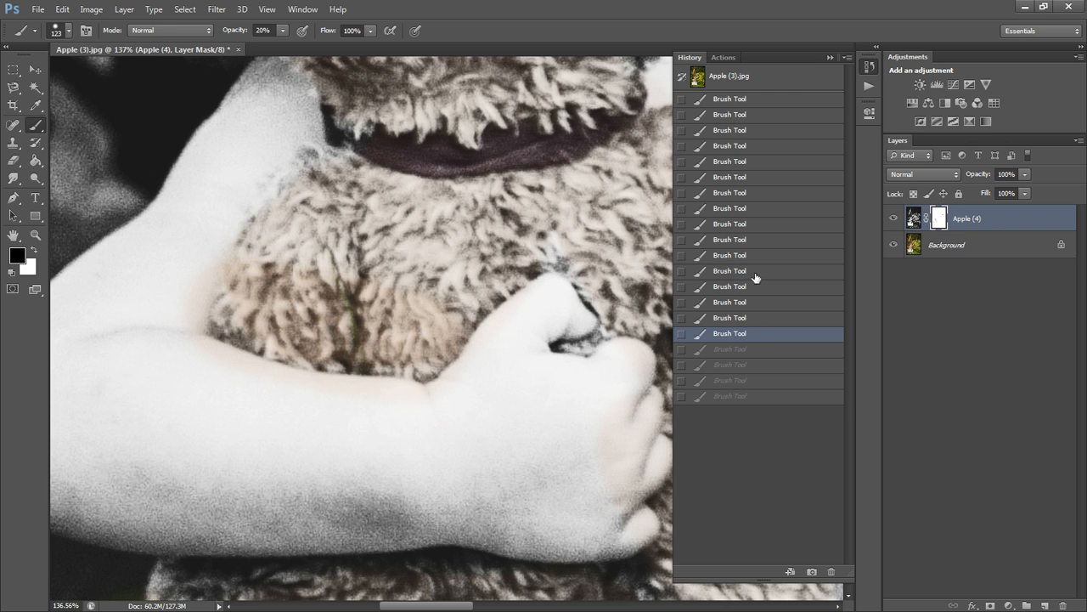
click(830, 57)
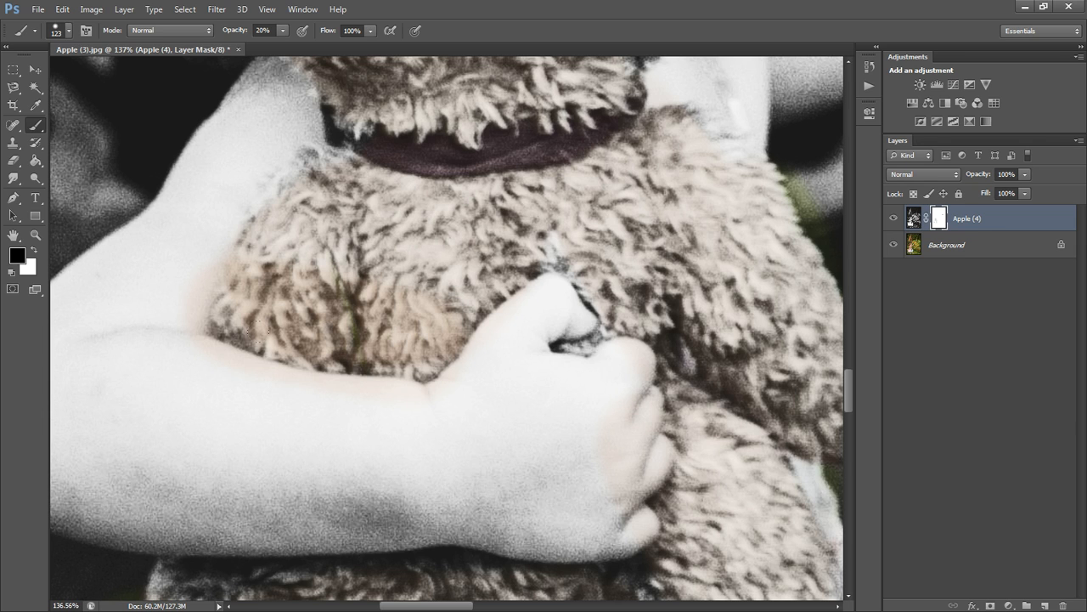
Paint black over the girl's forearm and hand, and restore their black and white by painting white at 97% opacity.
mouse_move(277, 350)
mouse_down()
mouse_move(415, 376)
mouse_move(622, 291)
mouse_move(576, 465)
mouse_move(382, 510)
mouse_move(170, 506)
mouse_up()
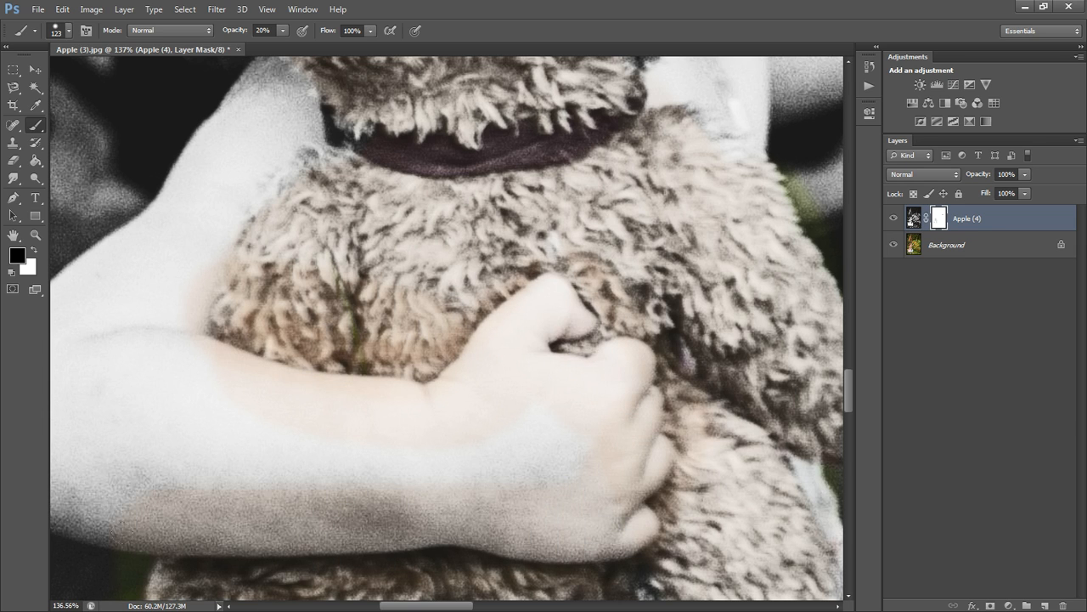
click(34, 251)
click(283, 30)
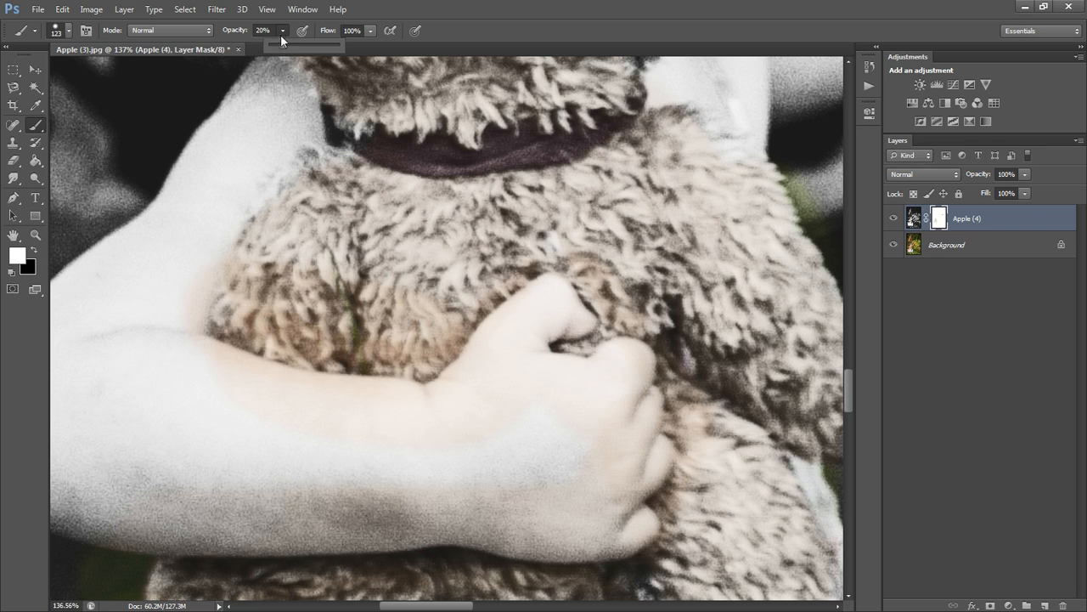
drag(295, 45, 338, 45)
mouse_move(312, 425)
mouse_down()
mouse_move(267, 385)
mouse_move(384, 400)
mouse_up()
mouse_move(478, 355)
mouse_down()
mouse_move(595, 458)
mouse_move(493, 448)
mouse_up()
scroll(385, 400, down, 10)
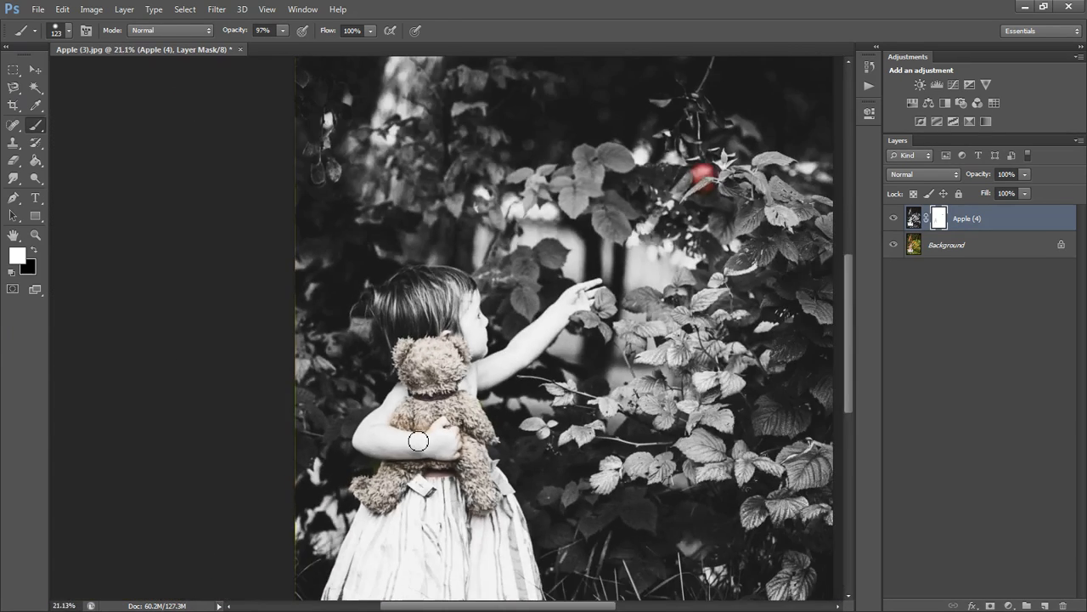